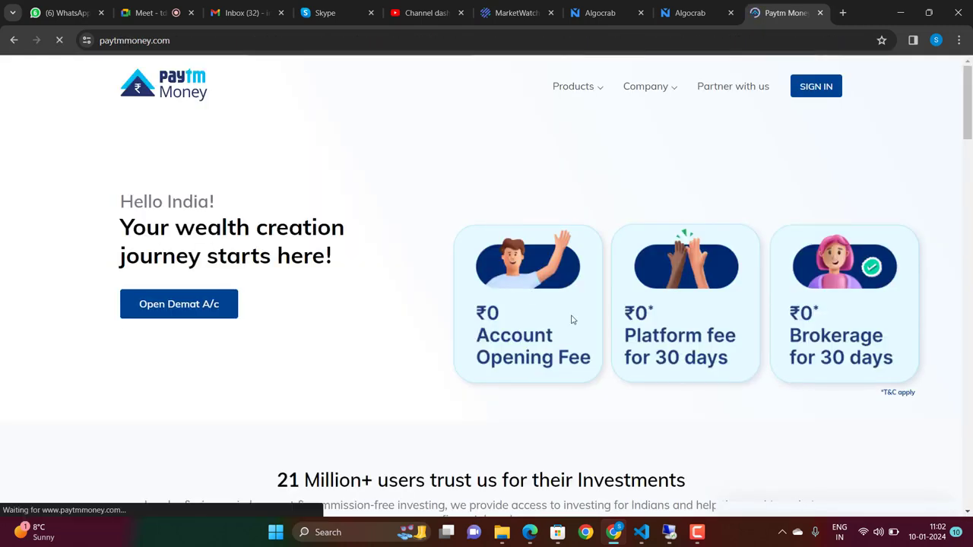
Step: Log in to Paytm Money with the account password under the prefilled mobile number
{"action": "left_click", "coordinate": [807, 86]}
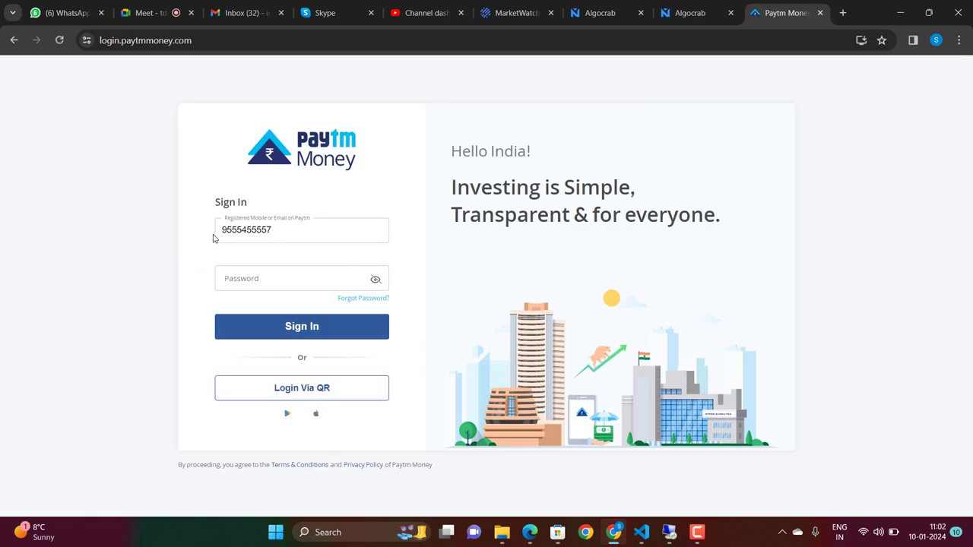
{"action": "left_click", "coordinate": [232, 277]}
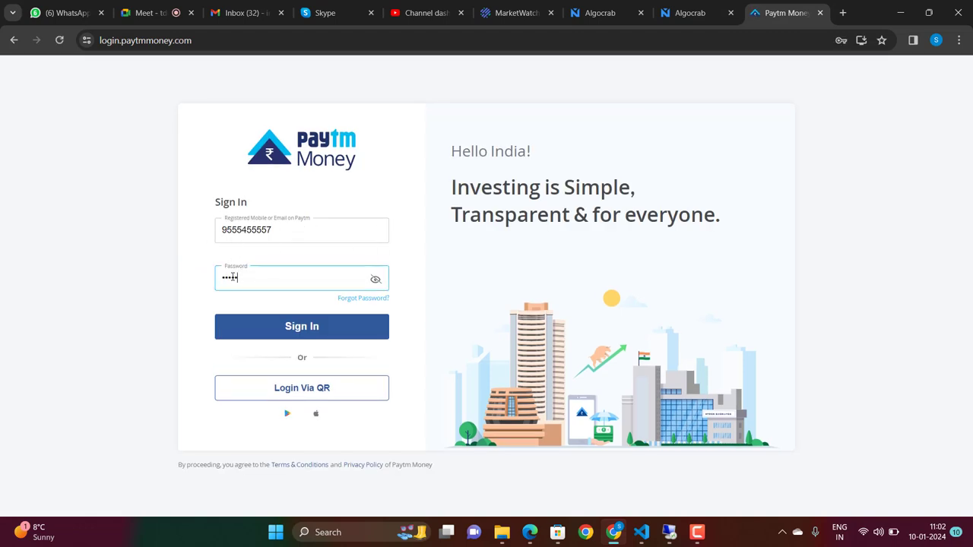
{"action": "key", "text": "Return"}
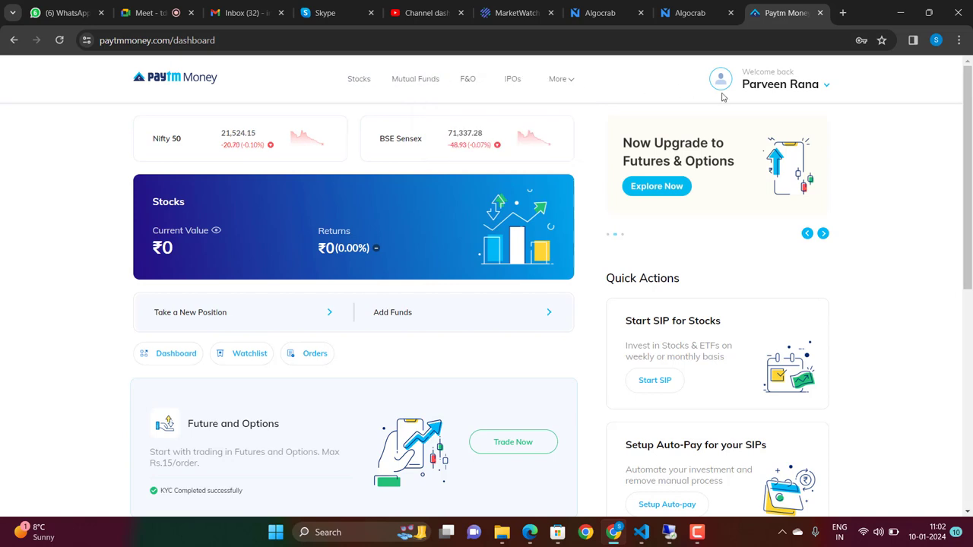
Step: Go through Products > Open API to the developer portal's My Apps list
{"action": "mouse_move", "coordinate": [792, 95]}
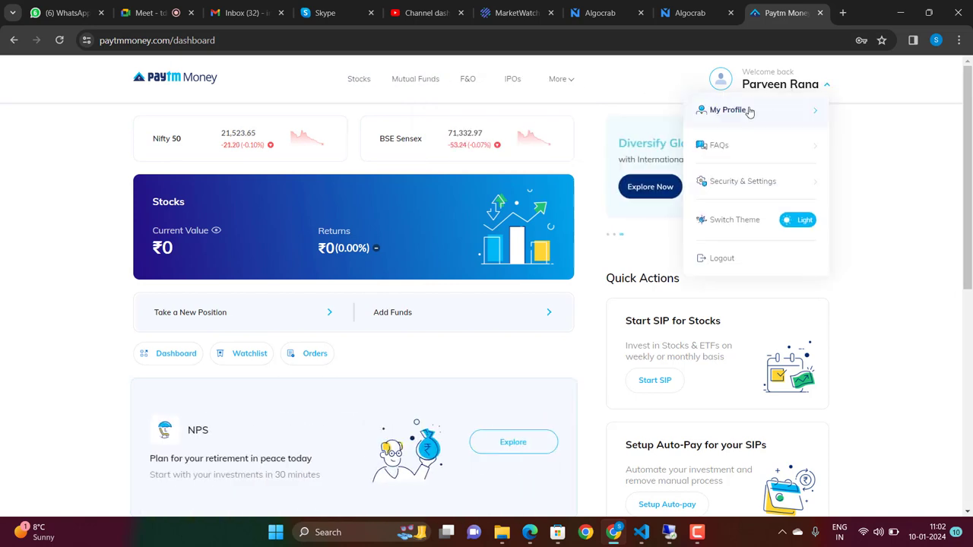
{"action": "left_click", "coordinate": [735, 109]}
{"action": "left_click", "coordinate": [199, 79]}
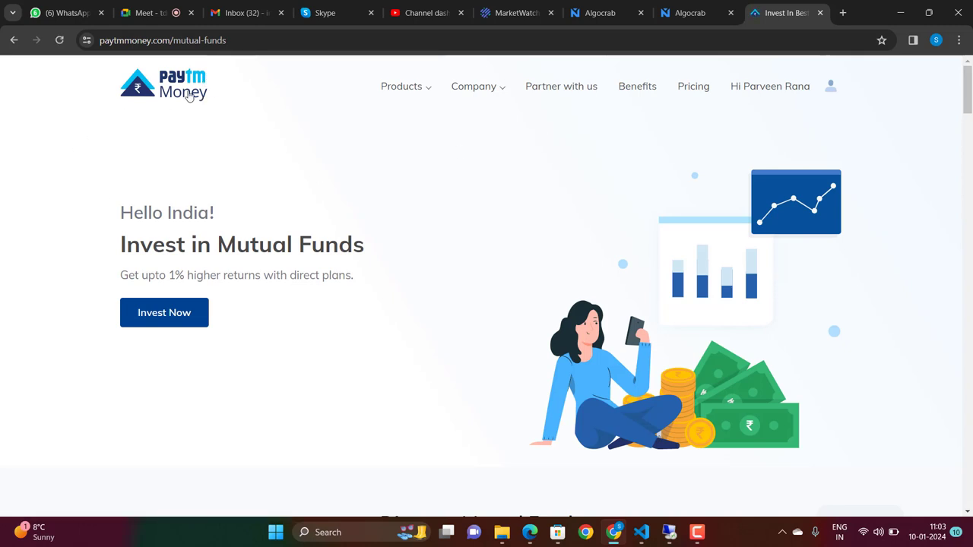
{"action": "left_click", "coordinate": [410, 92]}
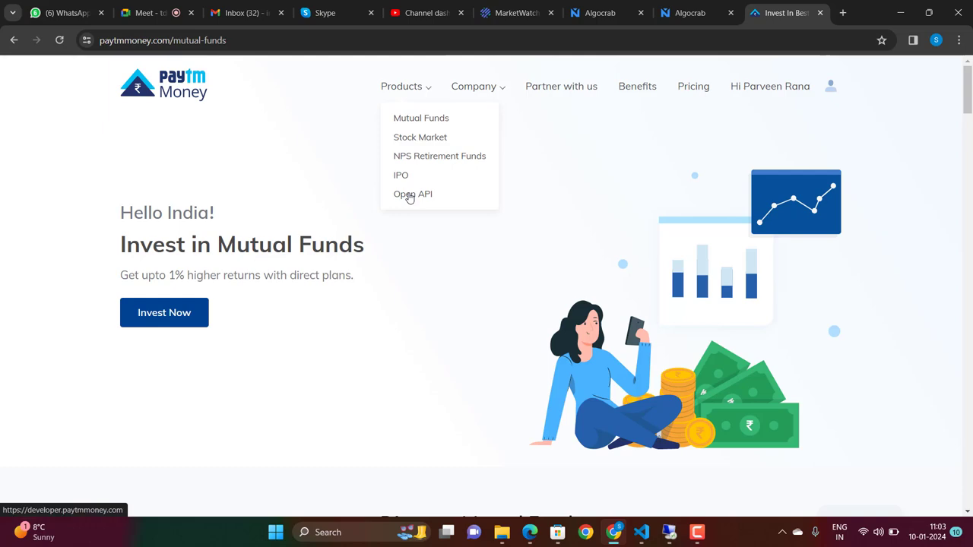
{"action": "left_click", "coordinate": [409, 195]}
{"action": "left_click", "coordinate": [525, 77]}
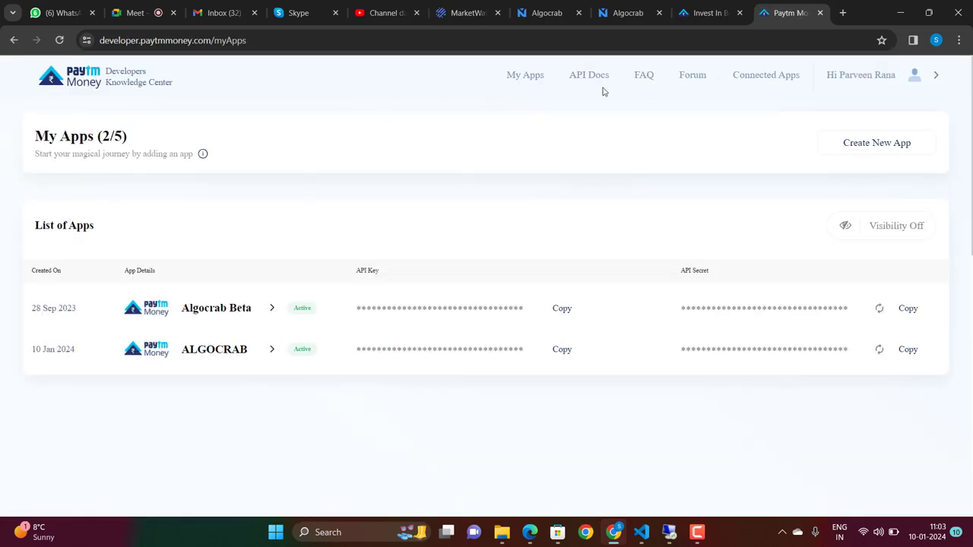
Step: Begin a new app with Trading API and Live Broadcast API selected, moving to App Details
{"action": "left_click", "coordinate": [872, 146]}
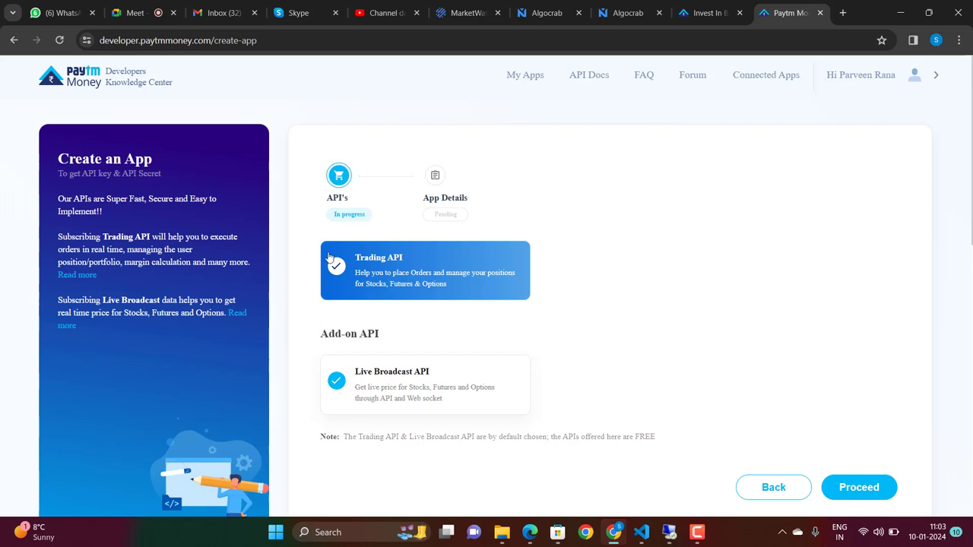
{"action": "left_click", "coordinate": [874, 490]}
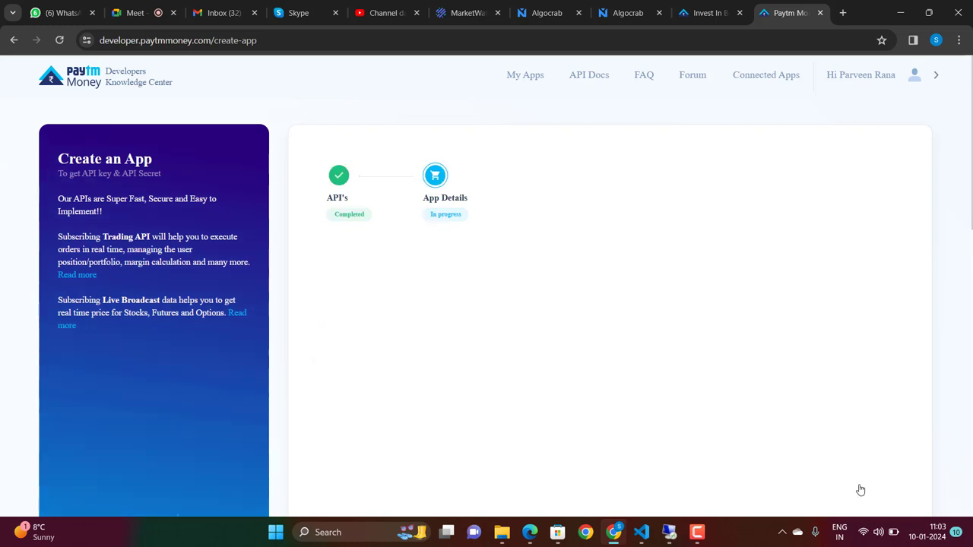
{"action": "left_click", "coordinate": [361, 306]}
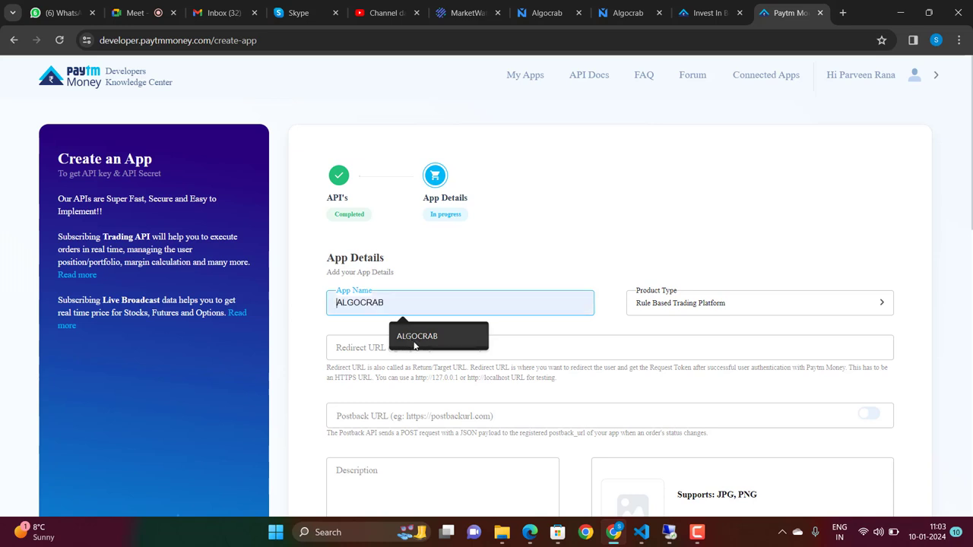
Step: Name the app ALGOCRAB1 with Product Type Rule Based Trading Platform
{"action": "left_click", "coordinate": [414, 339]}
{"action": "type", "text": "1"}
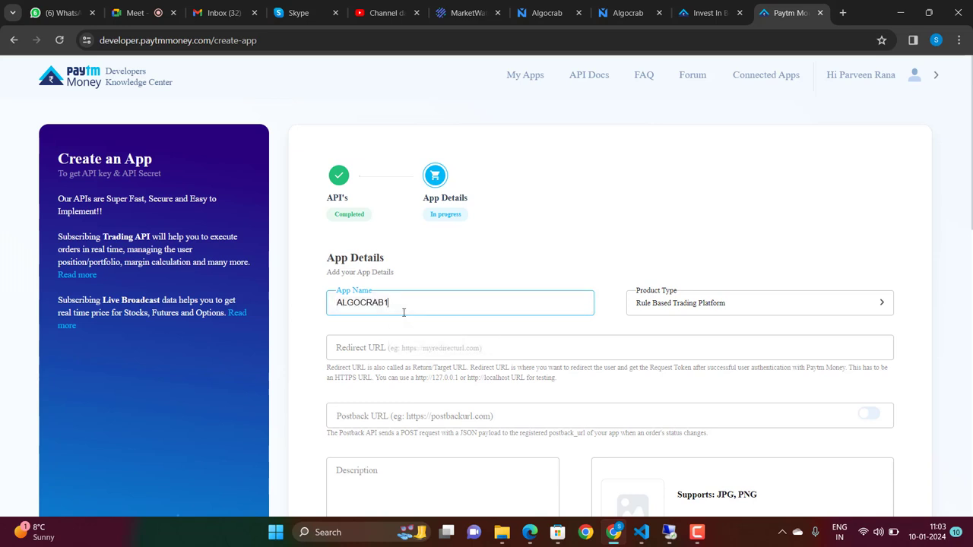
{"action": "left_click", "coordinate": [690, 303]}
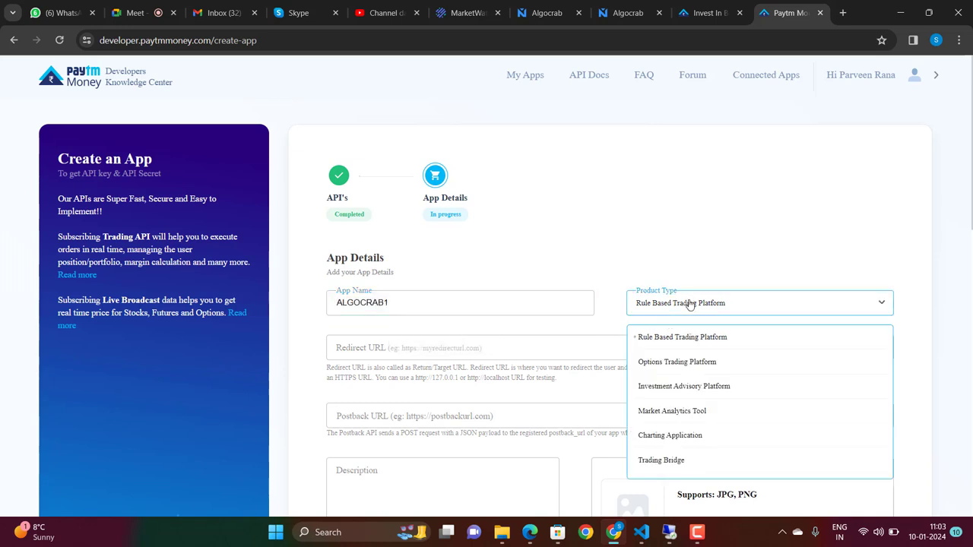
{"action": "left_click", "coordinate": [687, 340]}
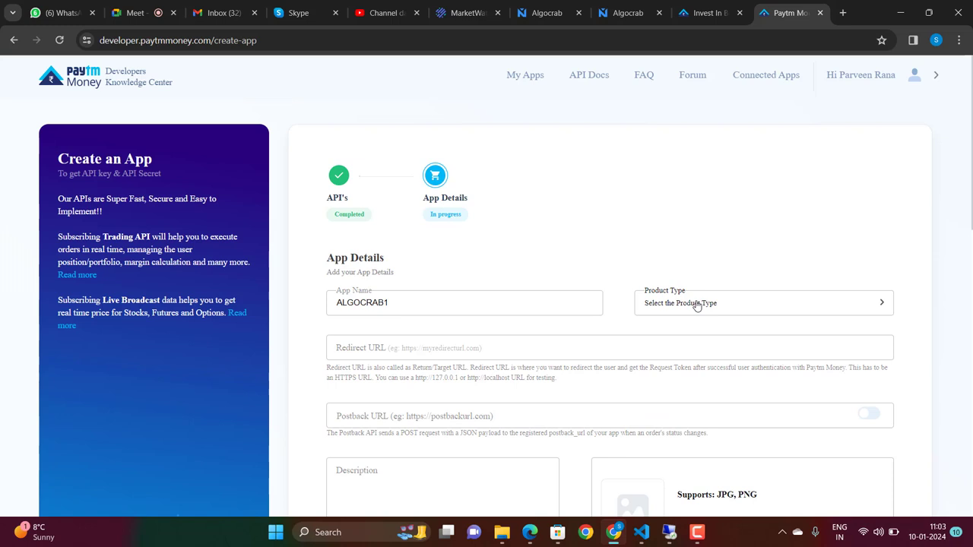
{"action": "left_click", "coordinate": [697, 305]}
{"action": "left_click", "coordinate": [658, 339]}
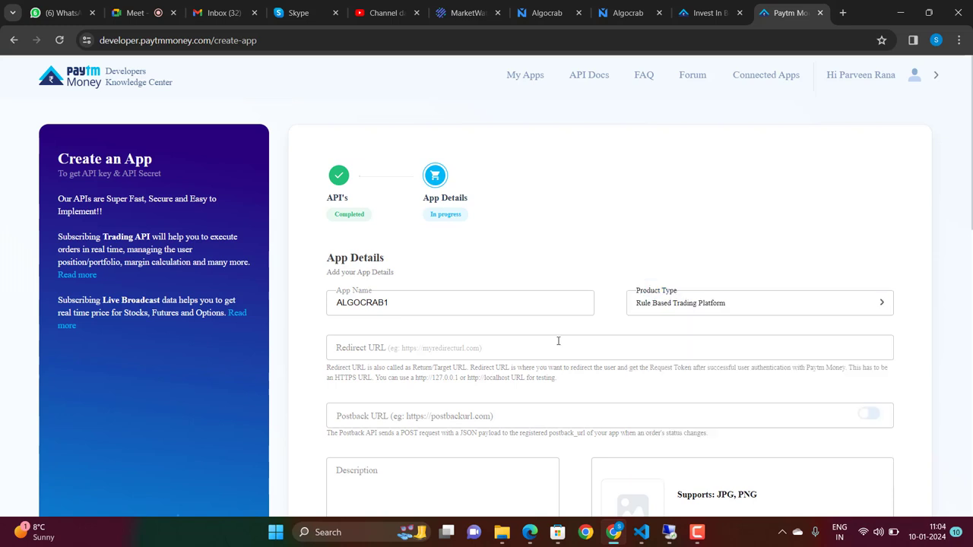
Step: Fill in the Algocrab redirect URL and an app description
{"action": "left_click", "coordinate": [354, 353]}
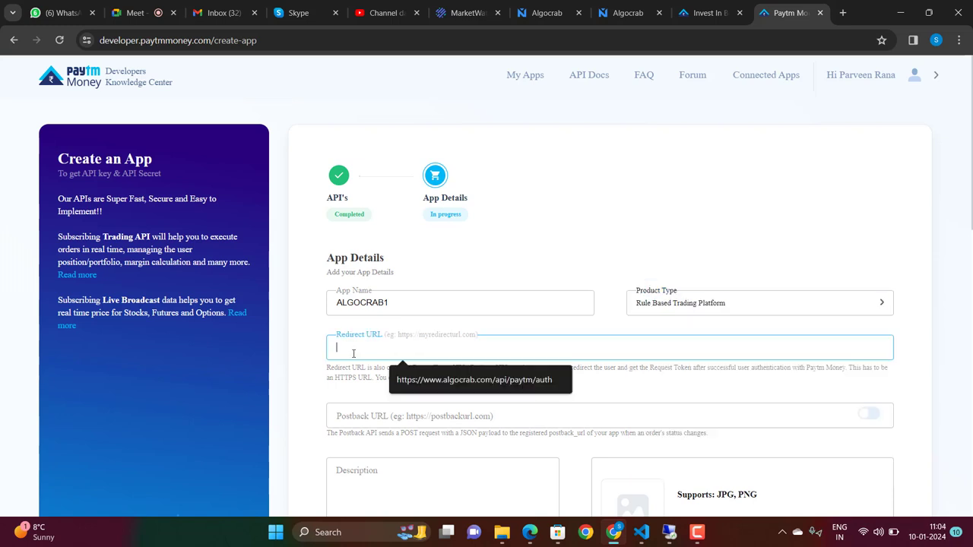
{"action": "left_click", "coordinate": [472, 383]}
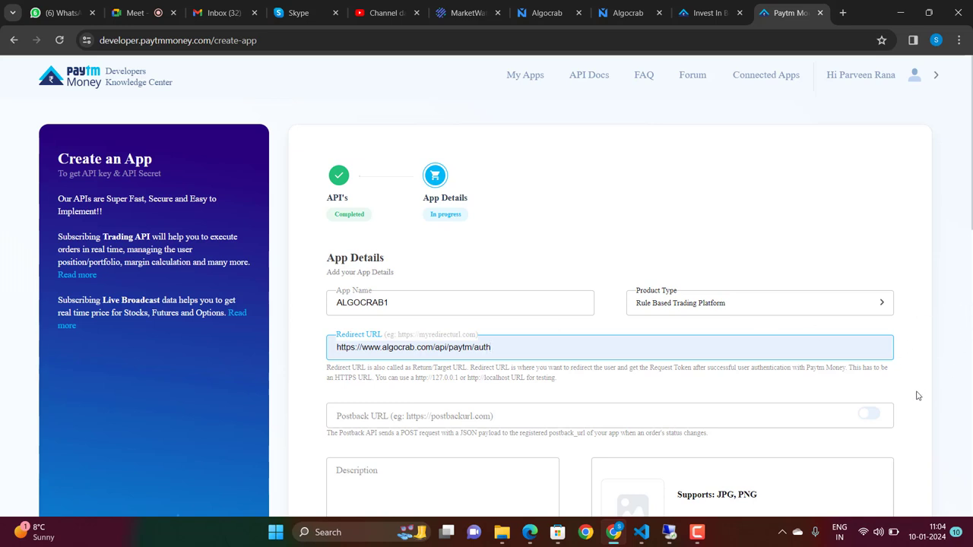
{"action": "left_click", "coordinate": [418, 472]}
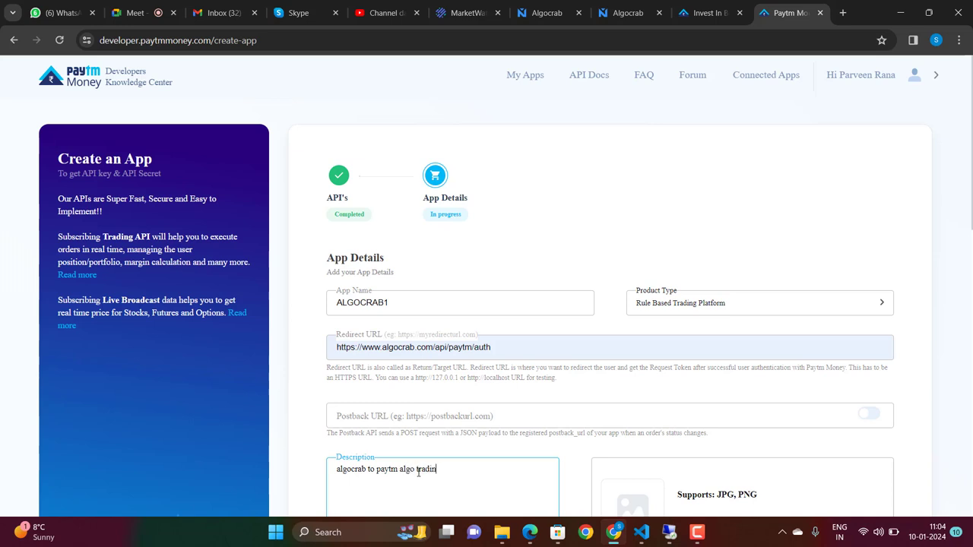
{"action": "left_click_drag", "start_coordinate": [920, 331], "coordinate": [917, 450]}
{"action": "scroll", "coordinate": [950, 381], "scroll_direction": "down", "scroll_amount": 5}
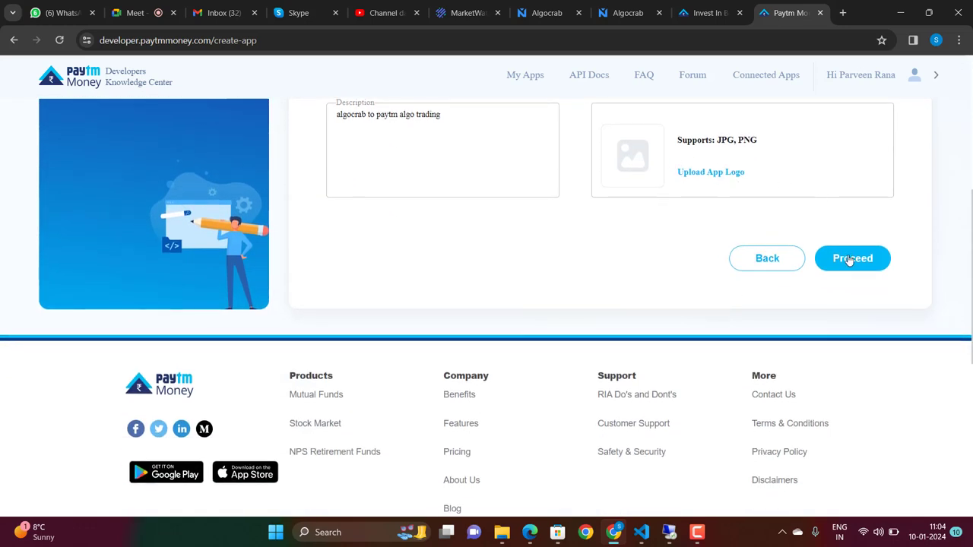
Step: Submit ALGOCRAB1, return to My Apps, and copy its API key
{"action": "left_click", "coordinate": [851, 260]}
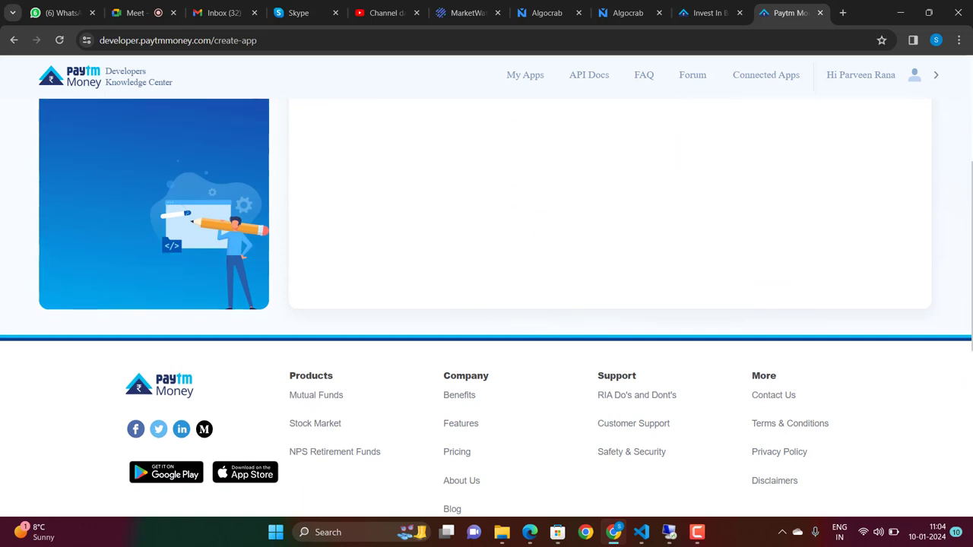
{"action": "scroll", "coordinate": [965, 82], "scroll_direction": "up", "scroll_amount": 5}
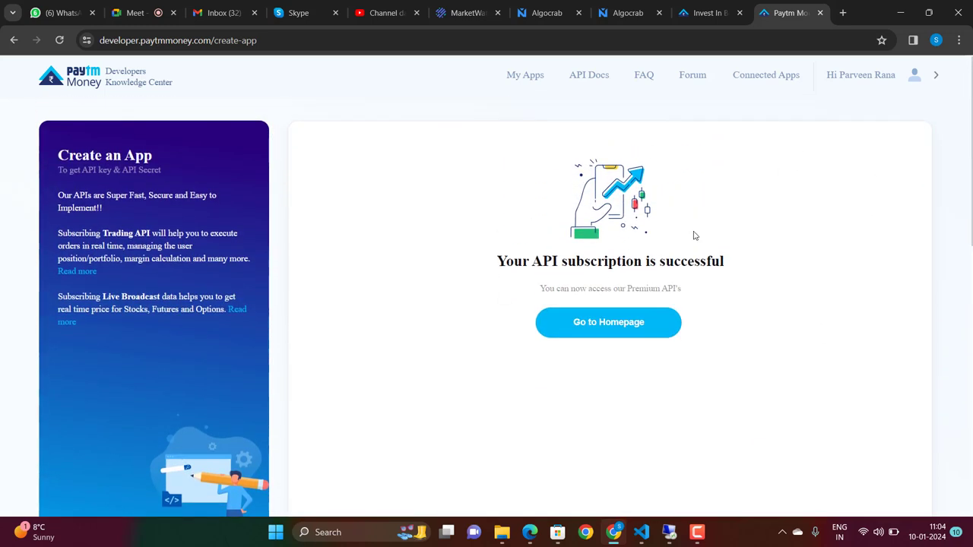
{"action": "left_click", "coordinate": [591, 325]}
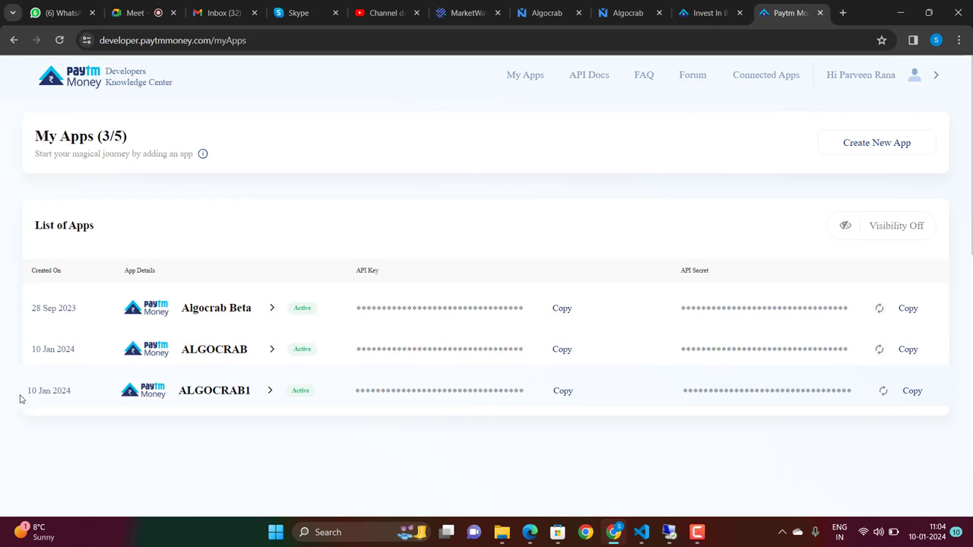
{"action": "left_click_drag", "start_coordinate": [30, 391], "coordinate": [246, 398]}
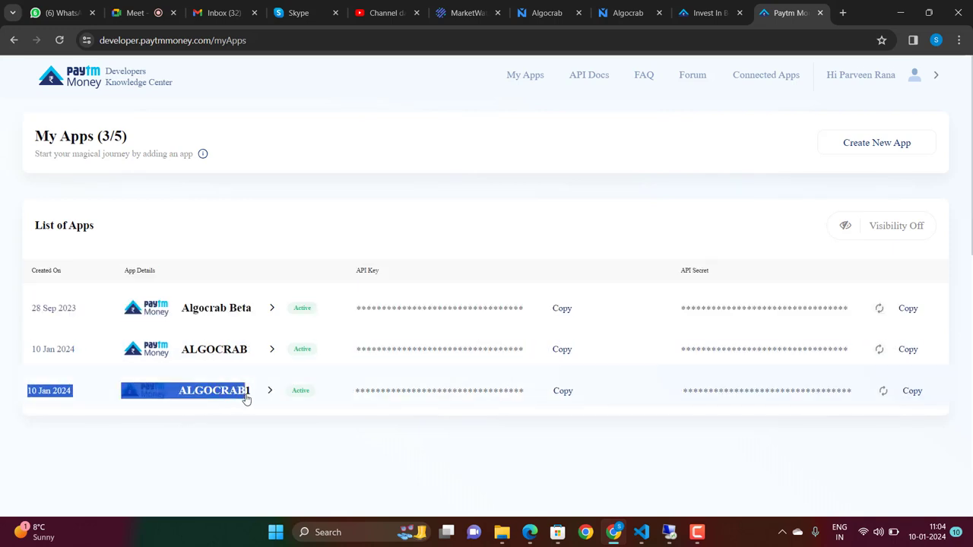
{"action": "left_click", "coordinate": [563, 391]}
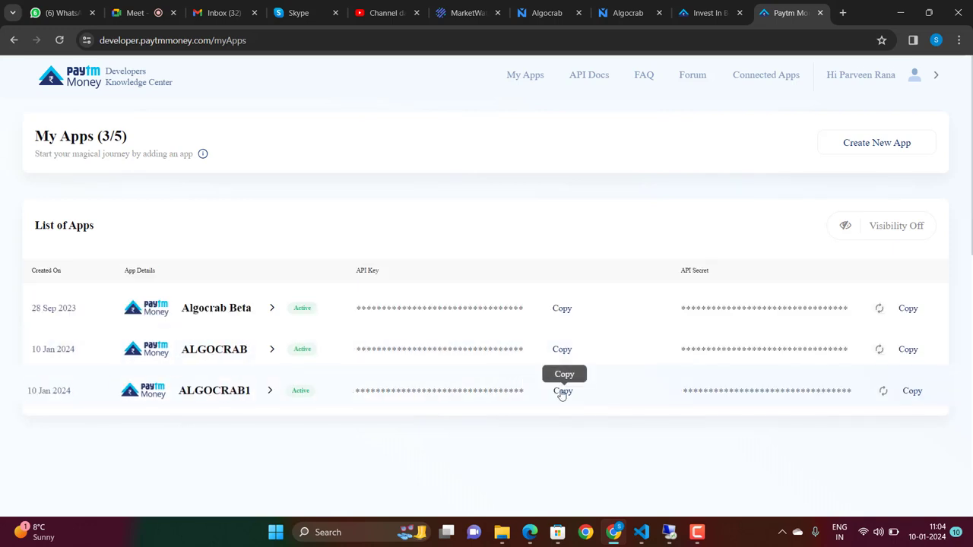
Step: Paste the ALGOCRAB1 API key over the old key in Algocrab's Paytm authentication form
{"action": "left_click", "coordinate": [612, 14]}
{"action": "left_click", "coordinate": [558, 9]}
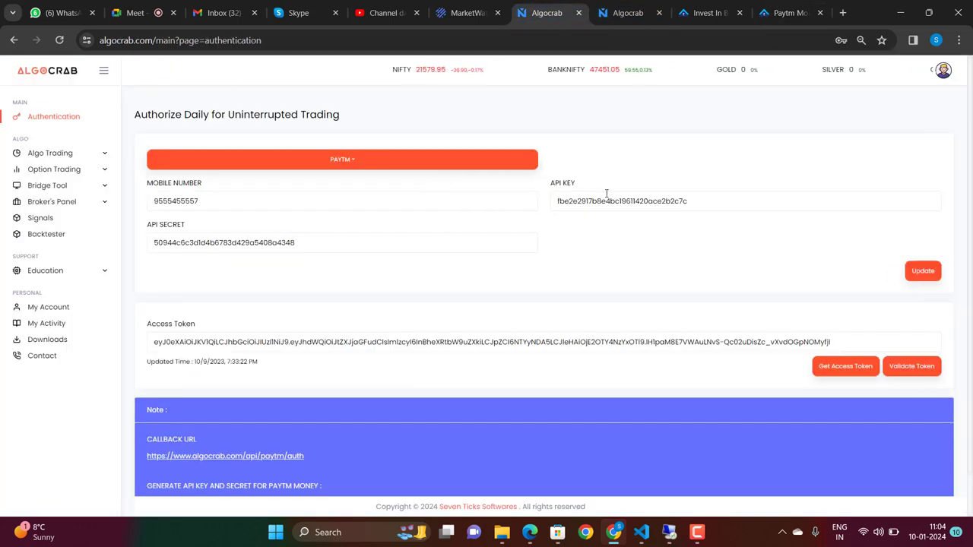
{"action": "double_click", "coordinate": [699, 206]}
{"action": "key", "text": "ctrl+v"}
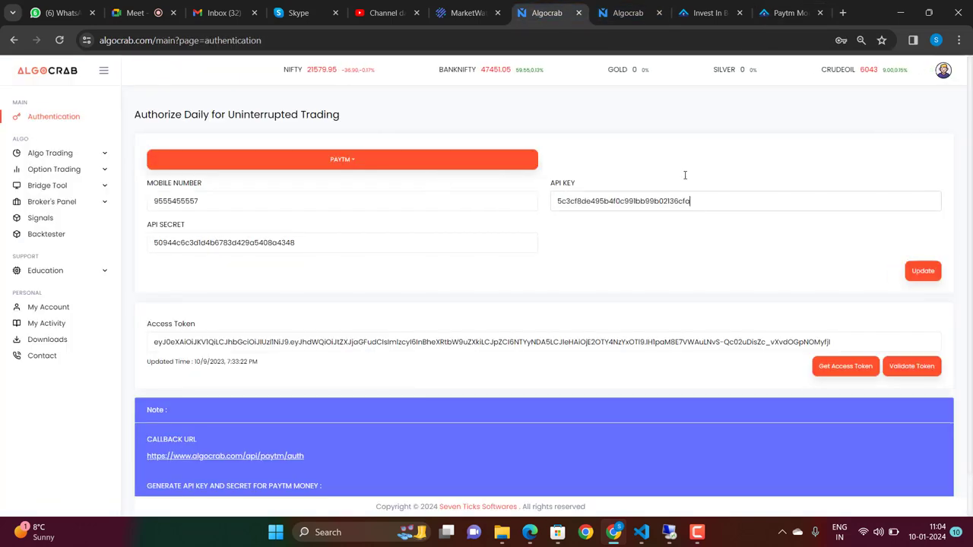
Step: Copy the ALGOCRAB1 API secret, paste it over the old secret, and update the credentials
{"action": "left_click", "coordinate": [791, 14]}
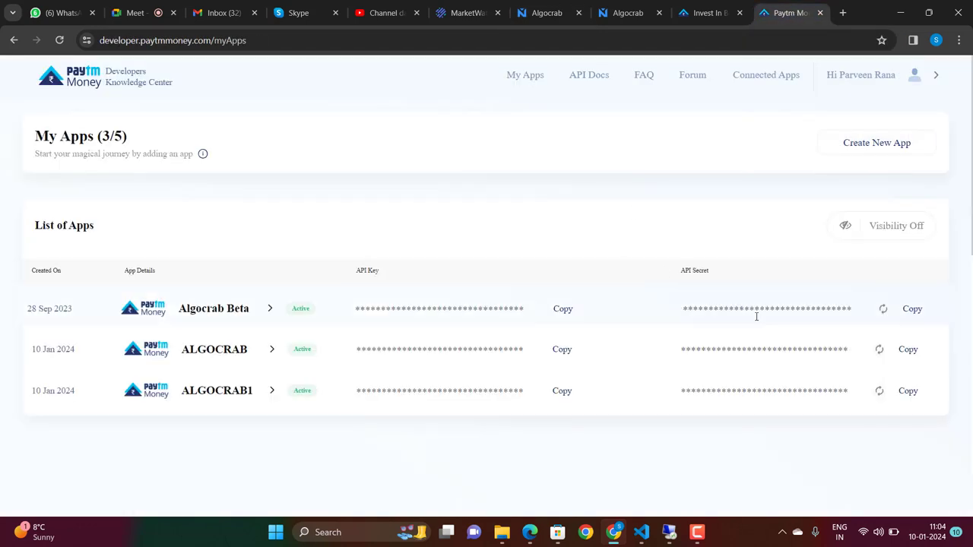
{"action": "left_click", "coordinate": [912, 391]}
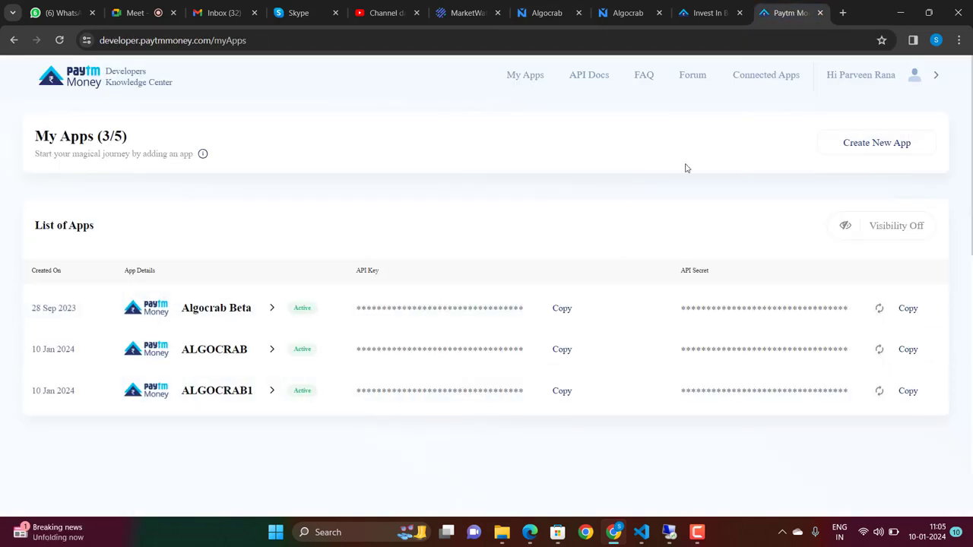
{"action": "left_click", "coordinate": [543, 13]}
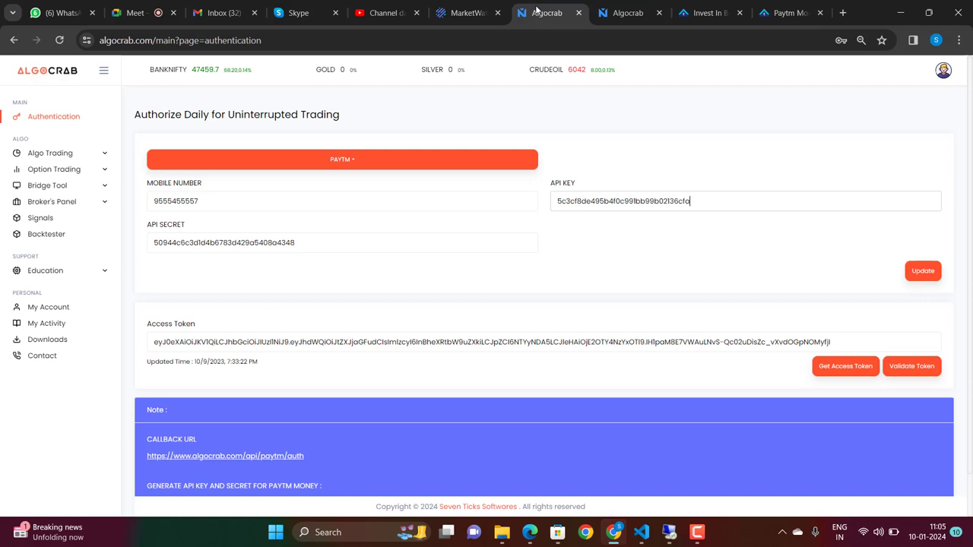
{"action": "double_click", "coordinate": [262, 242]}
{"action": "key", "text": "ctrl+v"}
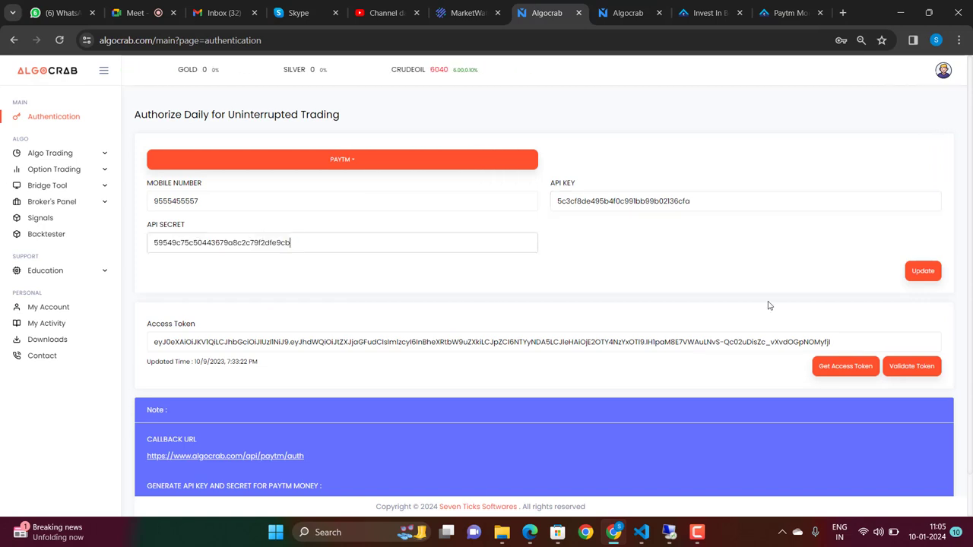
{"action": "left_click", "coordinate": [923, 271]}
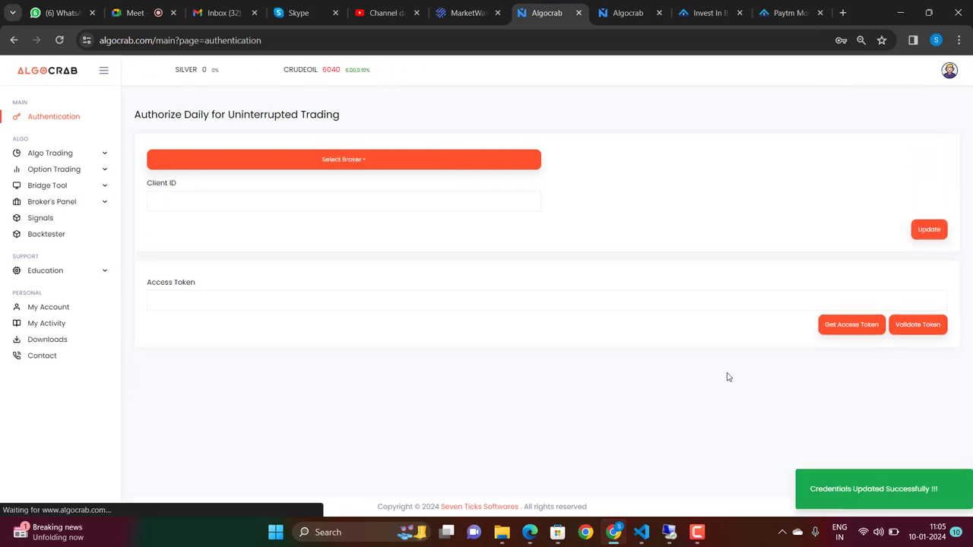
Step: Request a Paytm access token, log in with the password, and submit the one-time passcode
{"action": "left_click", "coordinate": [847, 364]}
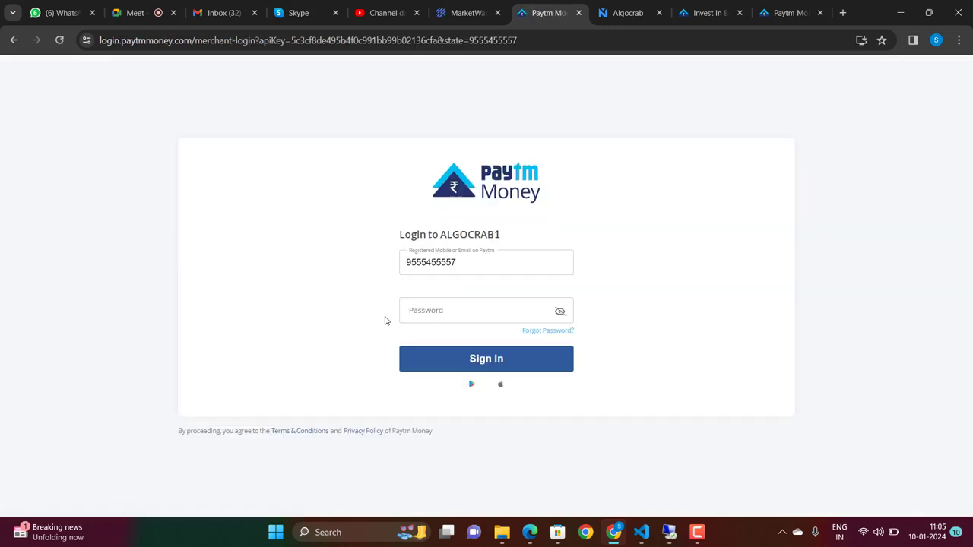
{"action": "left_click", "coordinate": [436, 314]}
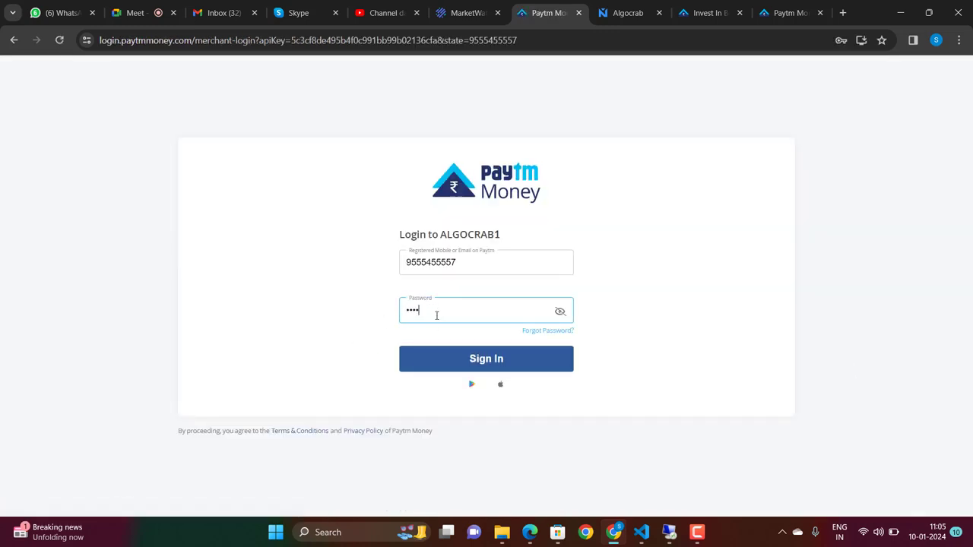
{"action": "key", "text": "Return"}
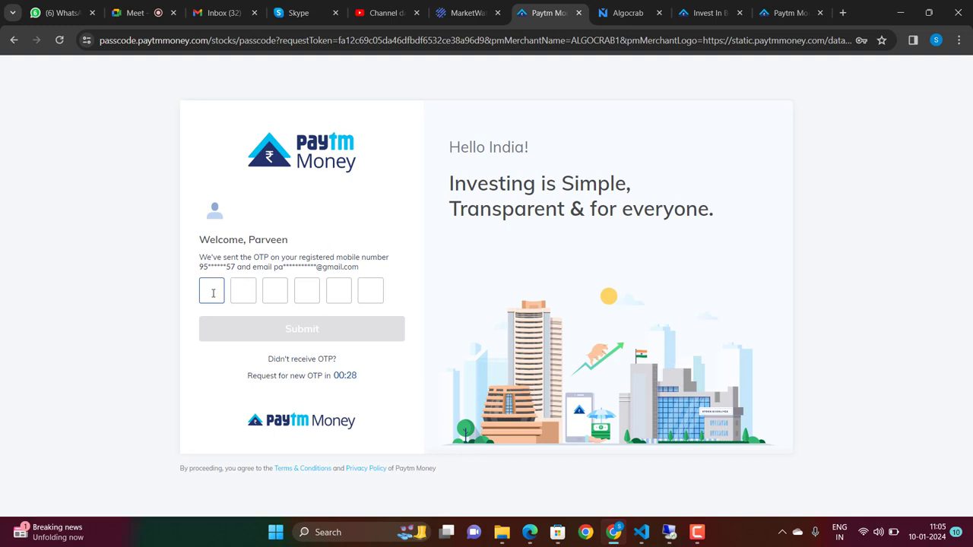
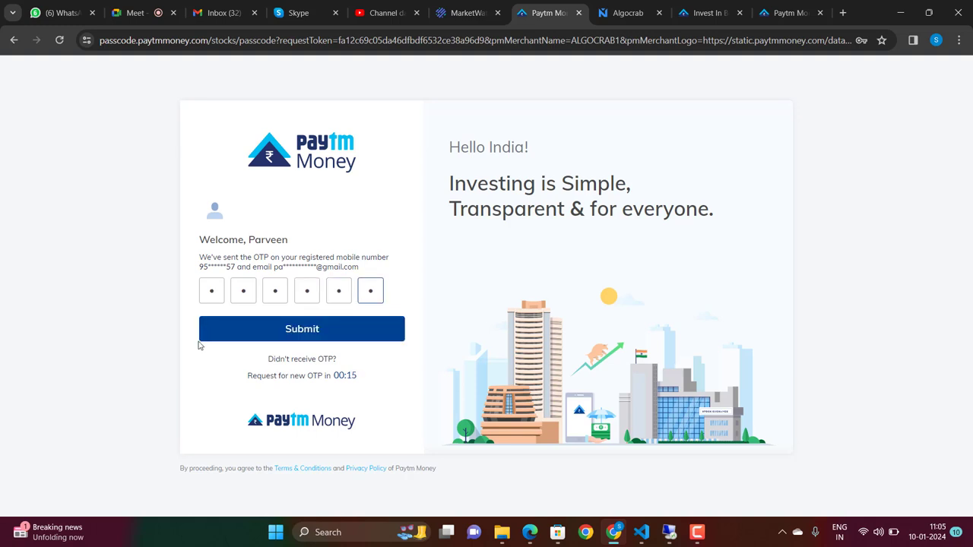
{"action": "left_click", "coordinate": [257, 333]}
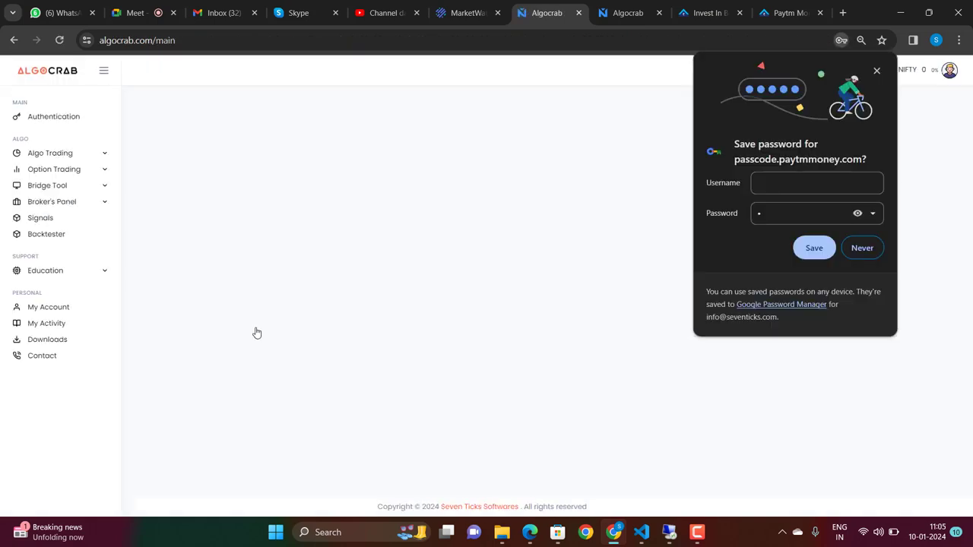
Step: Decline Chrome's password save and validate the new Paytm access token on the Authentication page
{"action": "left_click", "coordinate": [862, 248]}
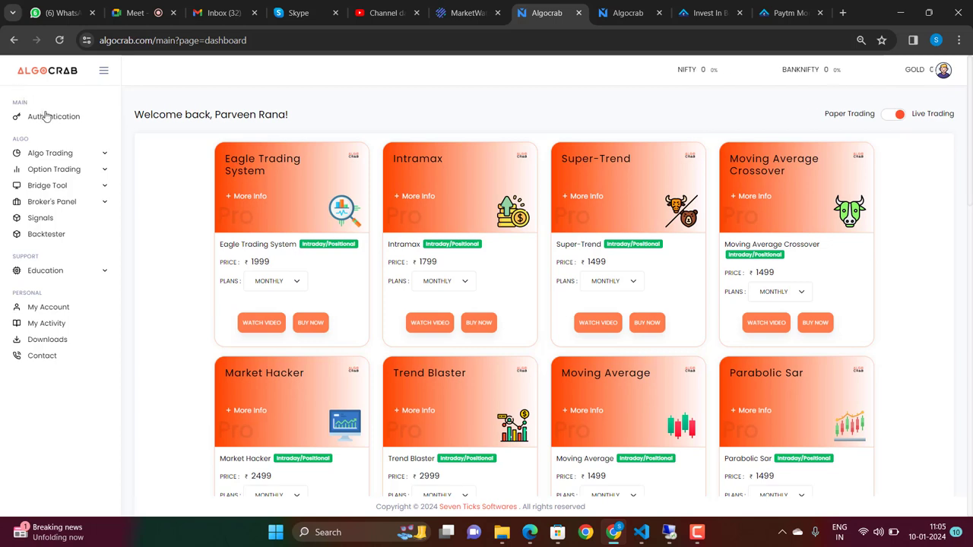
{"action": "left_click", "coordinate": [53, 116]}
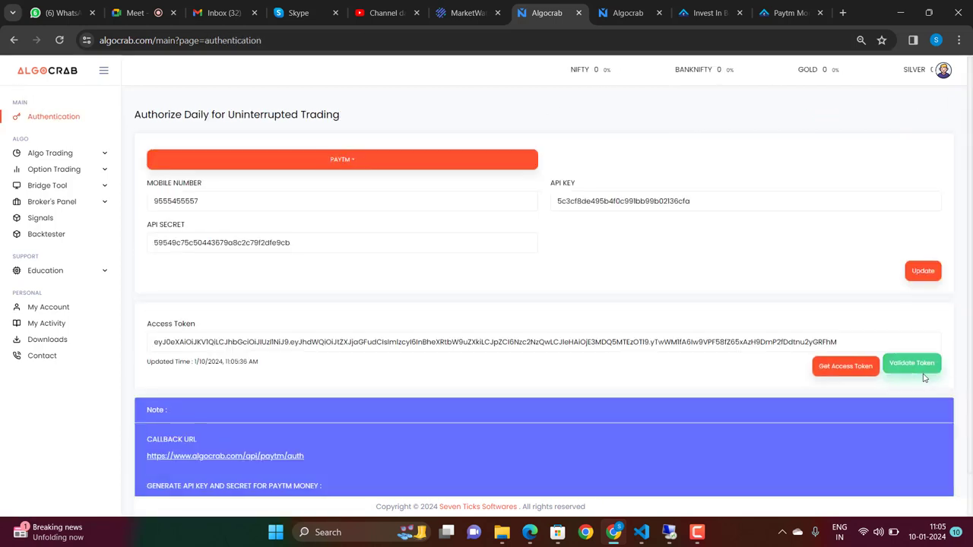
{"action": "left_click", "coordinate": [916, 364]}
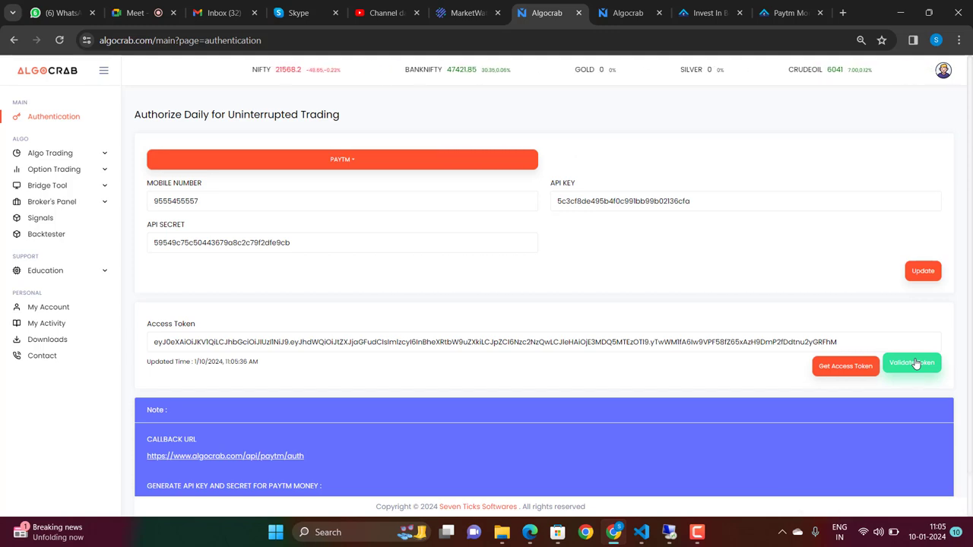
{"action": "left_click", "coordinate": [67, 153]}
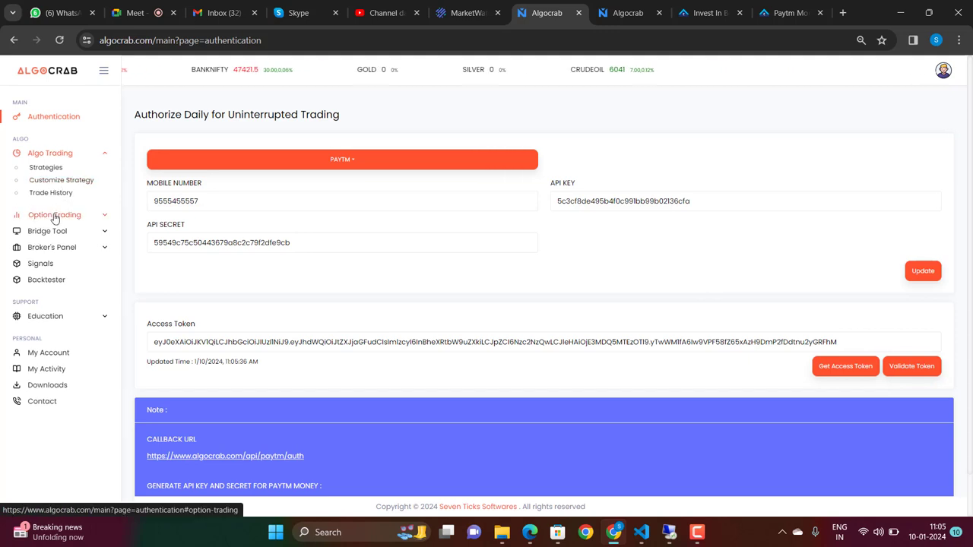
Step: Start a new options strategy symbol using SUPER TREND on BANKNIFTY
{"action": "left_click", "coordinate": [66, 216]}
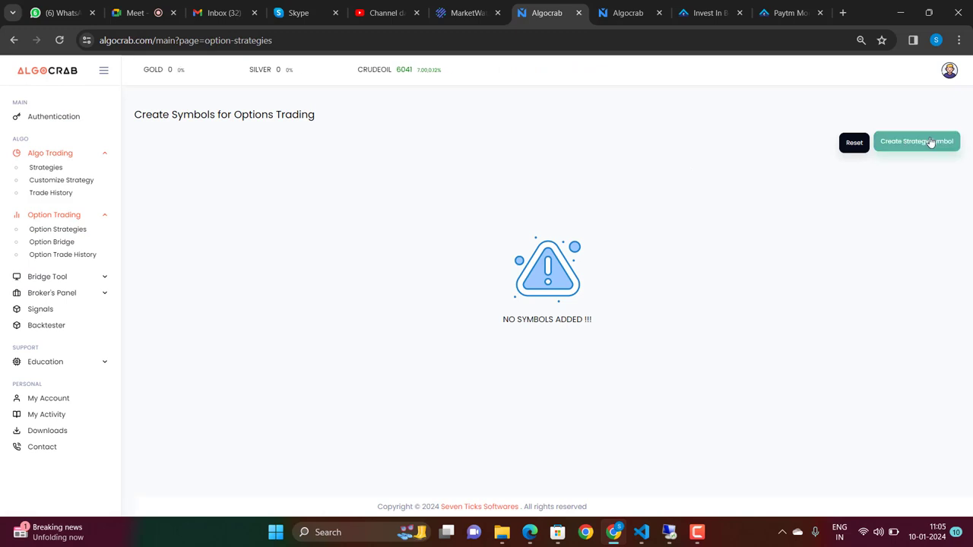
{"action": "left_click", "coordinate": [931, 142]}
{"action": "left_click", "coordinate": [465, 131]}
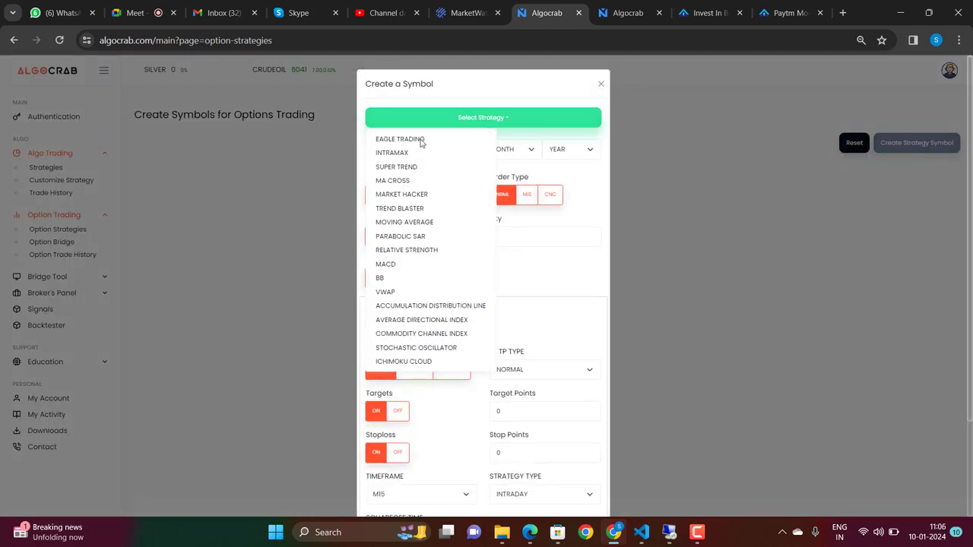
{"action": "left_click", "coordinate": [400, 168]}
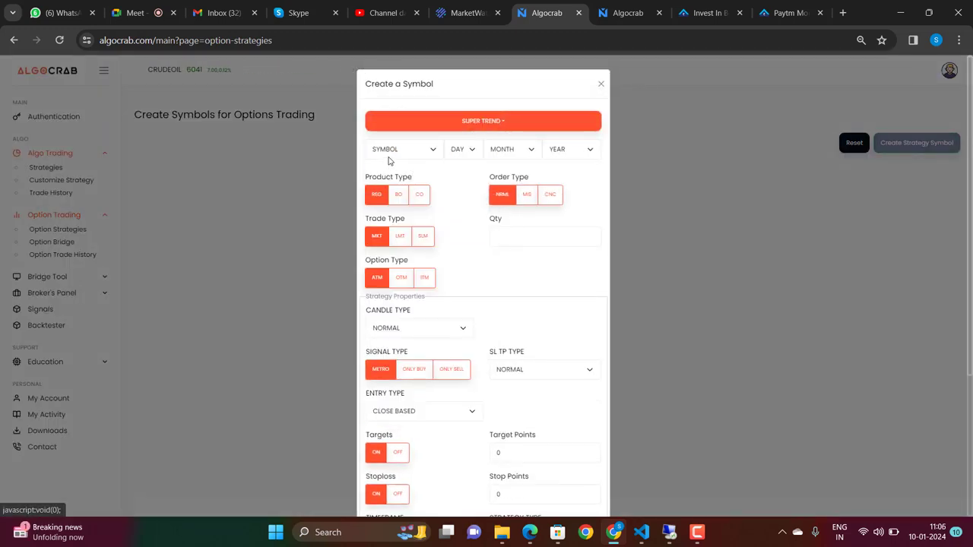
{"action": "left_click", "coordinate": [418, 151]}
{"action": "left_click", "coordinate": [404, 176]}
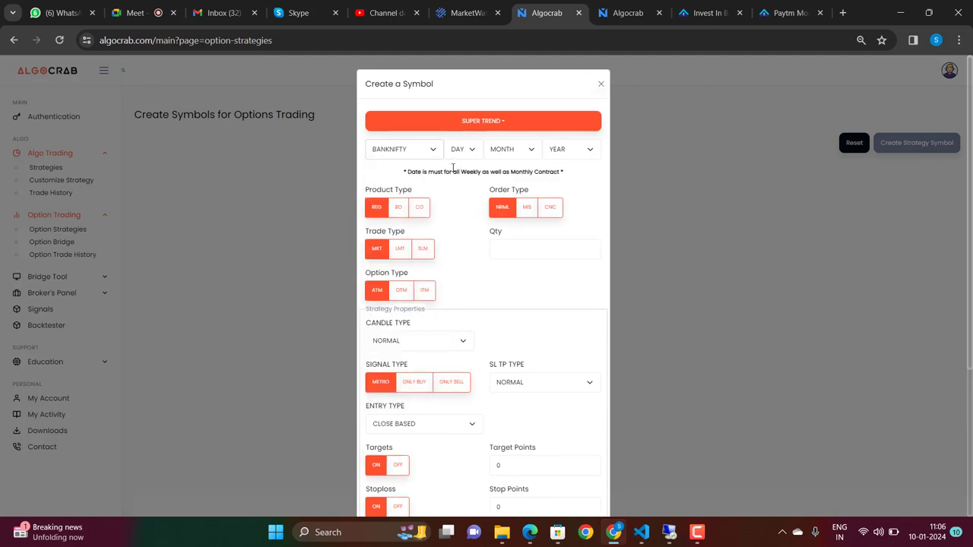
Step: Set the expiry to 10 JAN 24 and the order type to MIS
{"action": "left_click", "coordinate": [469, 152]}
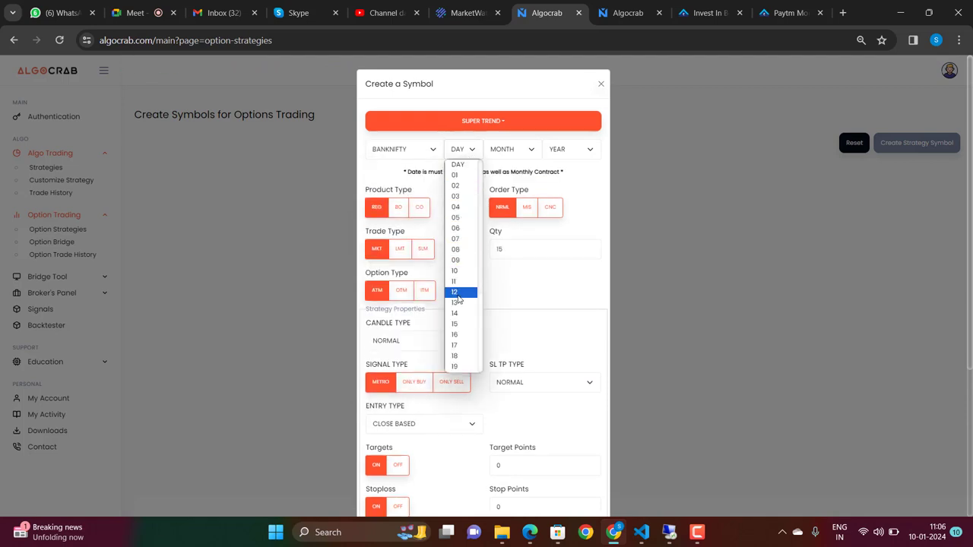
{"action": "left_click", "coordinate": [456, 271]}
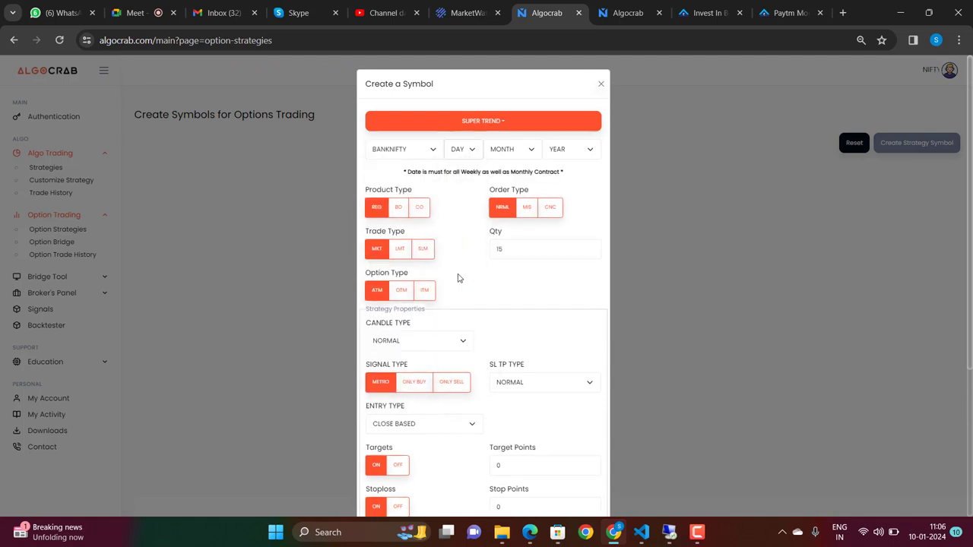
{"action": "left_click", "coordinate": [527, 151]}
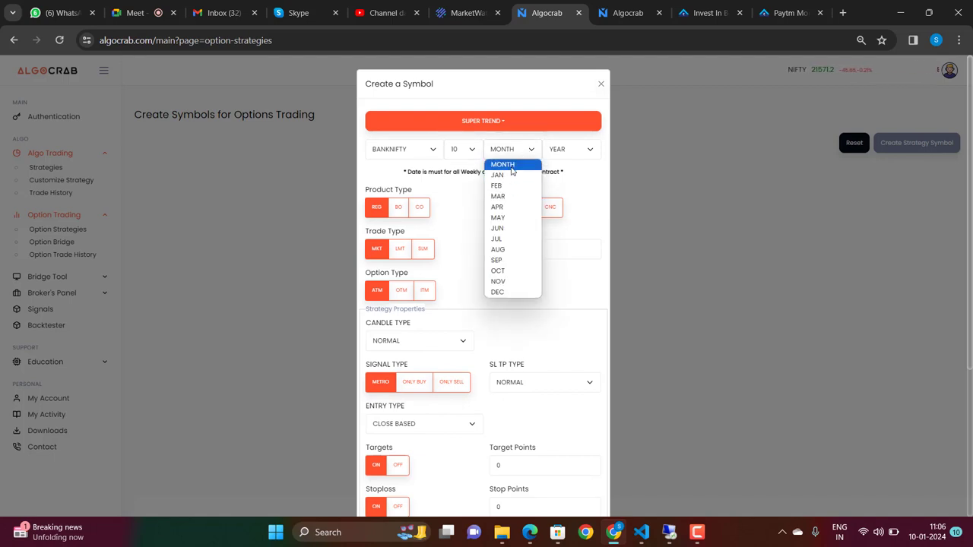
{"action": "left_click", "coordinate": [509, 176]}
{"action": "left_click", "coordinate": [581, 152]}
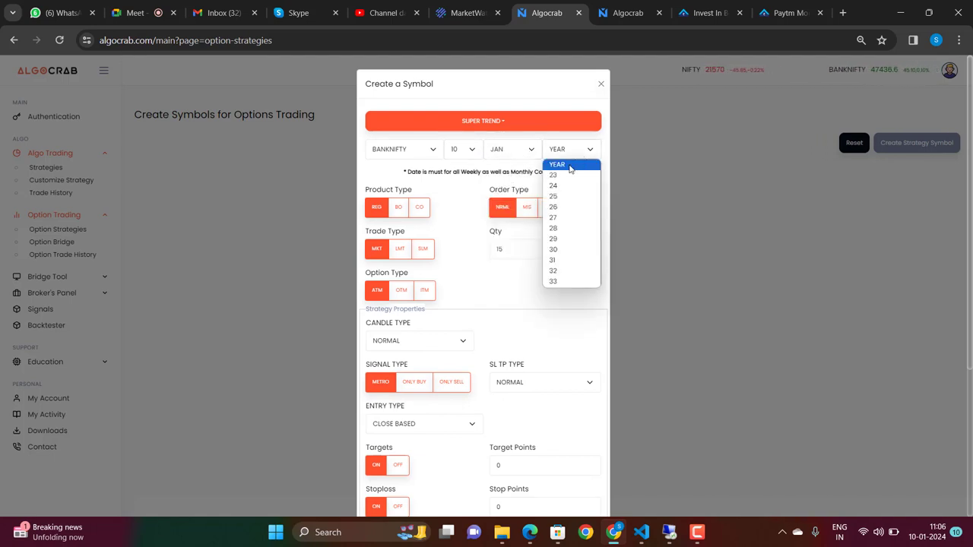
{"action": "left_click", "coordinate": [563, 187]}
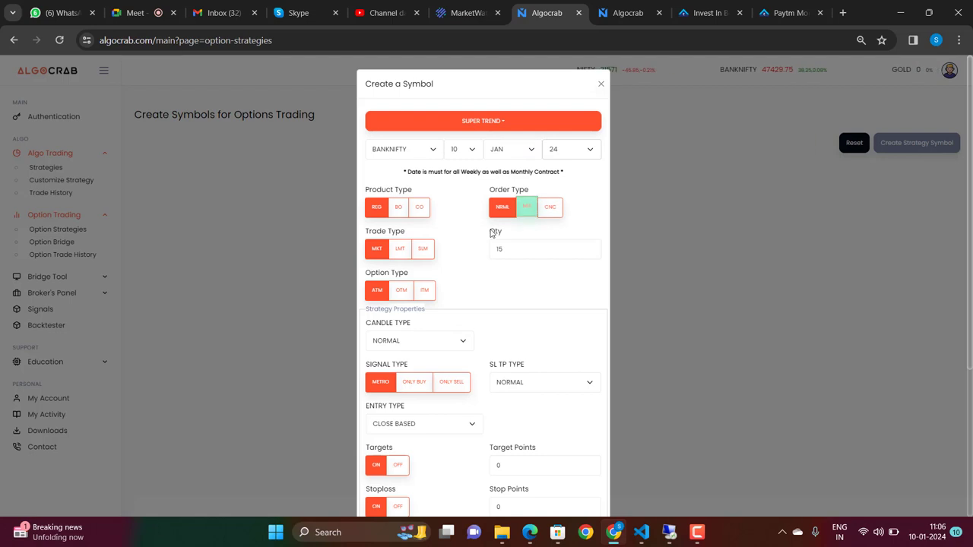
{"action": "left_click", "coordinate": [524, 213]}
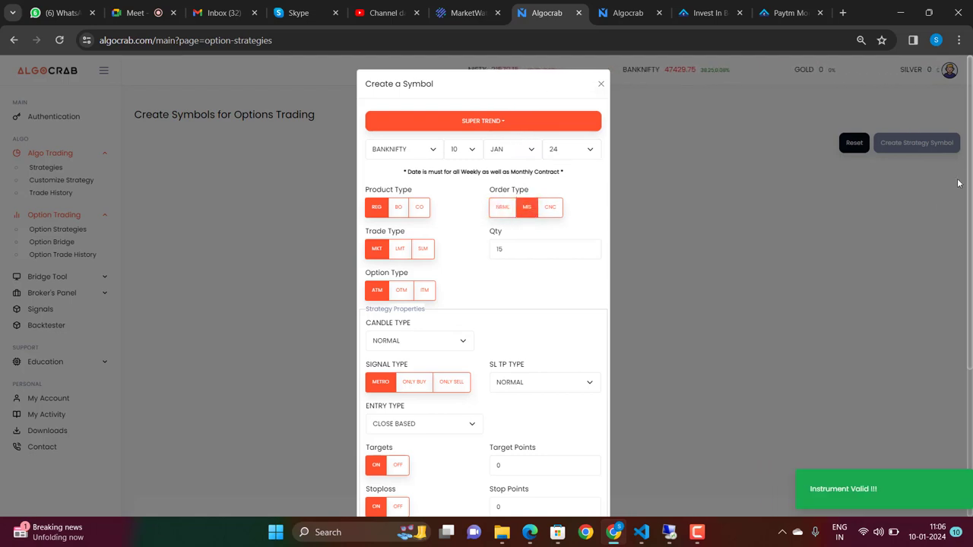
Step: Switch Stoploss and Targets to OFF and save the Super Trend BANKNIFTY 10JAN24 symbol
{"action": "scroll", "coordinate": [362, 363], "scroll_direction": "down", "scroll_amount": 3}
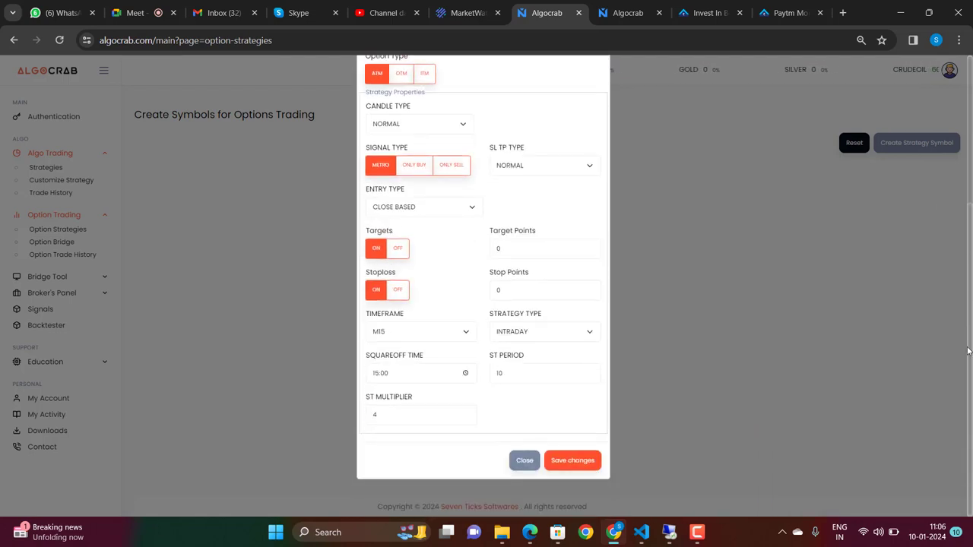
{"action": "left_click", "coordinate": [394, 290]}
{"action": "left_click", "coordinate": [398, 248]}
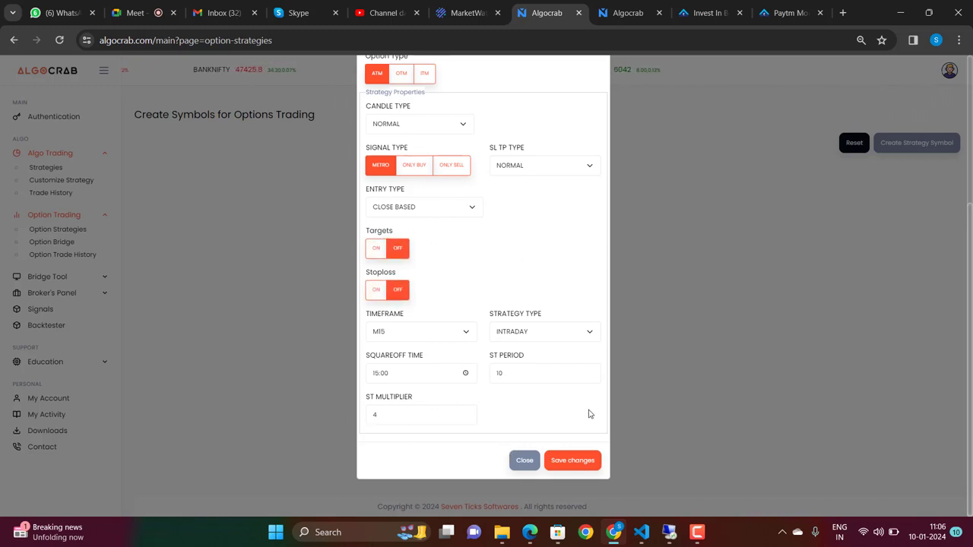
{"action": "left_click", "coordinate": [569, 461]}
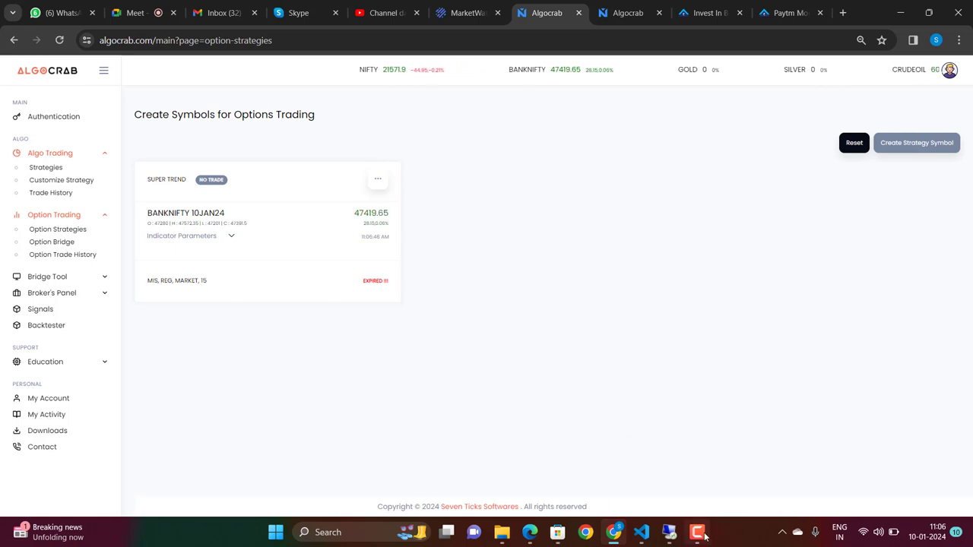
{"action": "mouse_move", "coordinate": [705, 536]}
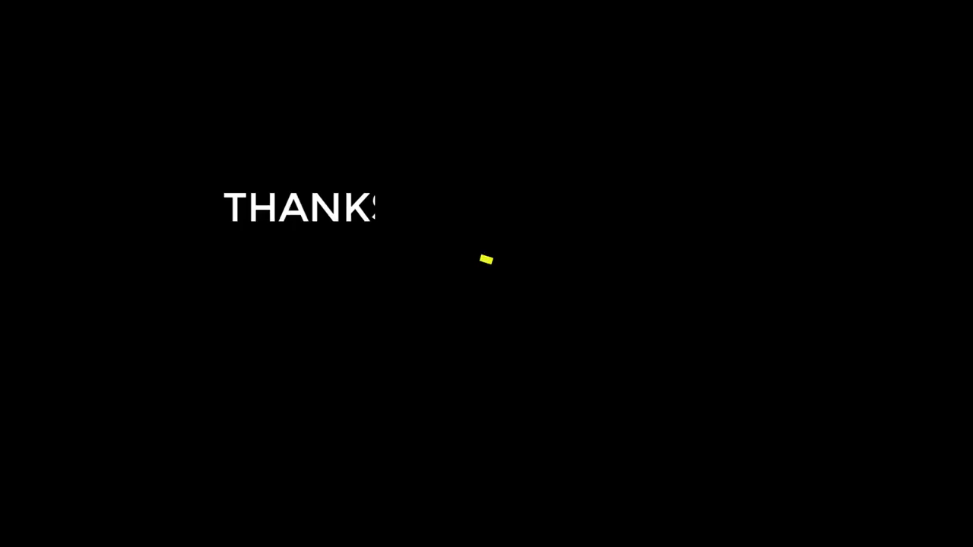